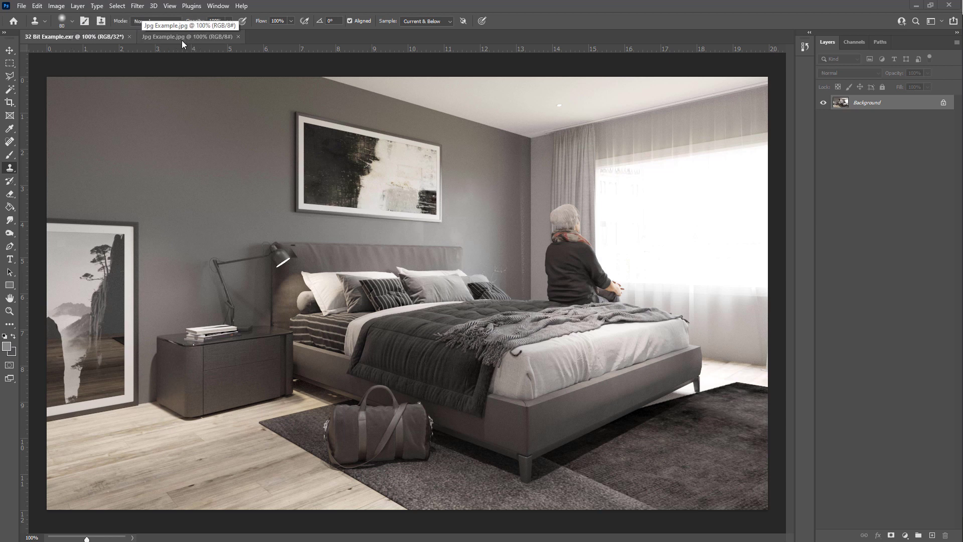
Step: Confirm under Image > Mode that the EXR render is 32 Bits/Channel
left_click(63, 6)
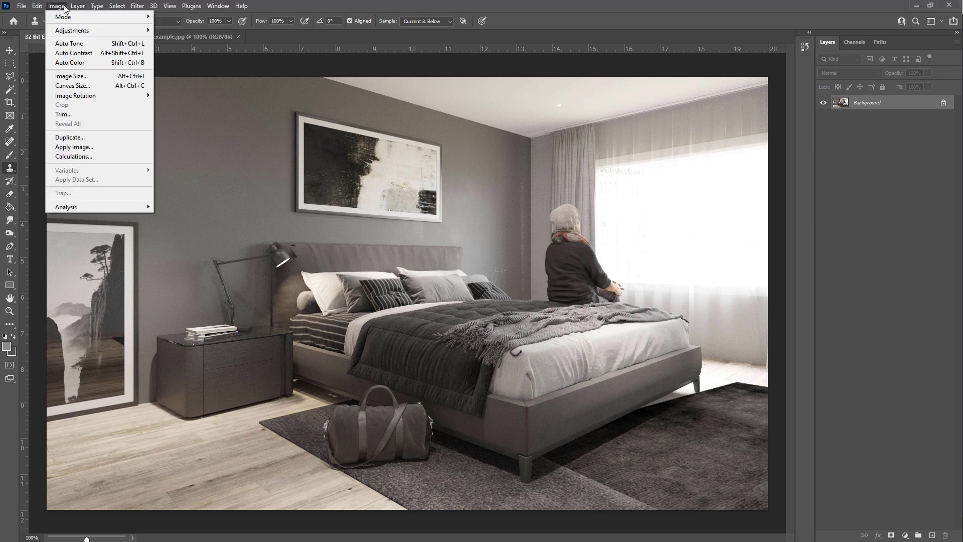
mouse_move(73, 18)
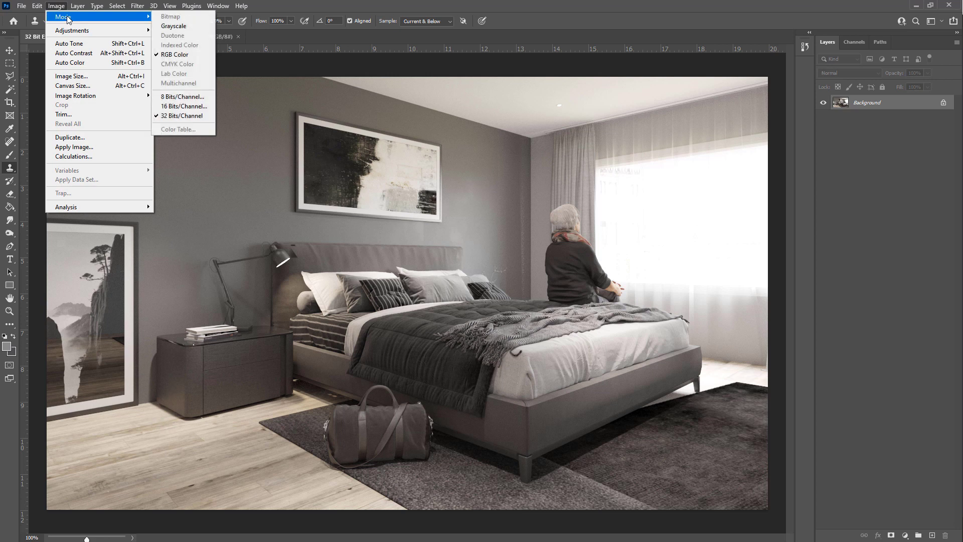
left_click(182, 116)
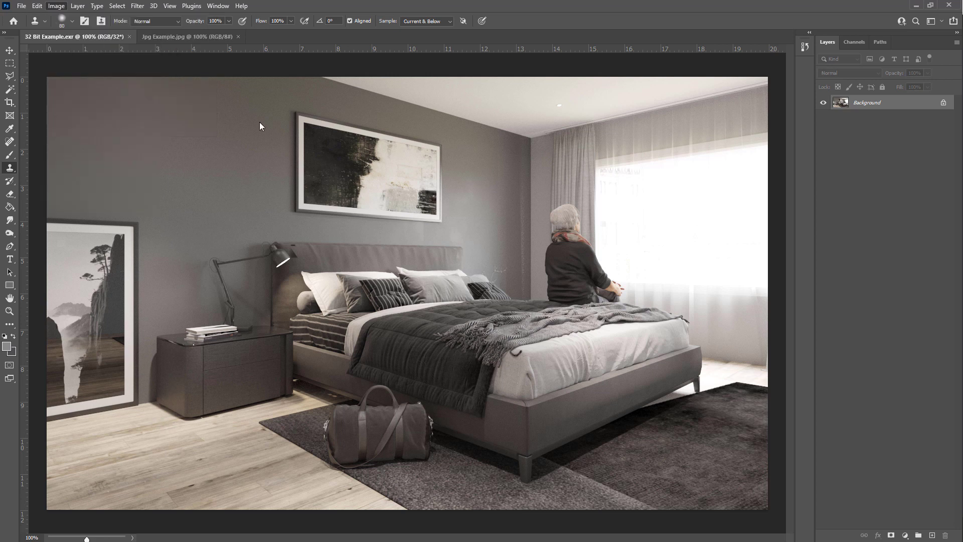
Step: On the JPG render, confirm Image > Mode shows 8 Bits/Channel
left_click(185, 37)
left_click(10, 50)
left_click(56, 6)
mouse_move(73, 17)
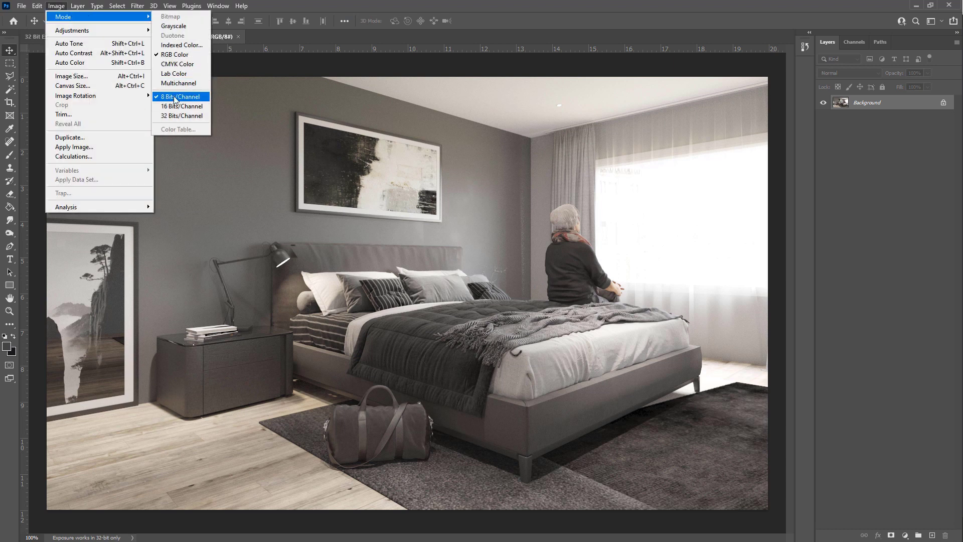
left_click(312, 65)
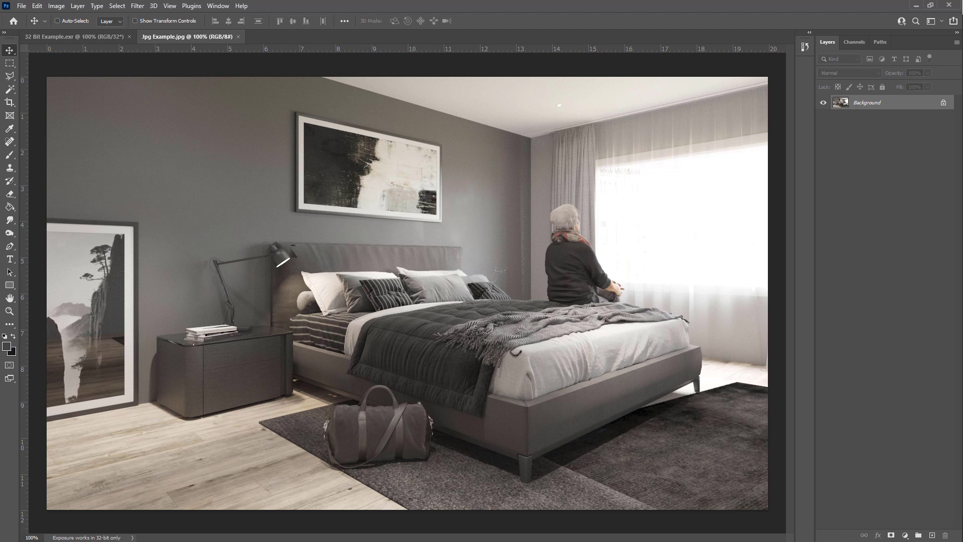
Step: In File Explorer, compare the EXR's 14,711 KB with the JPG's 723 KB, then minimise the folder
key("alt+Tab")
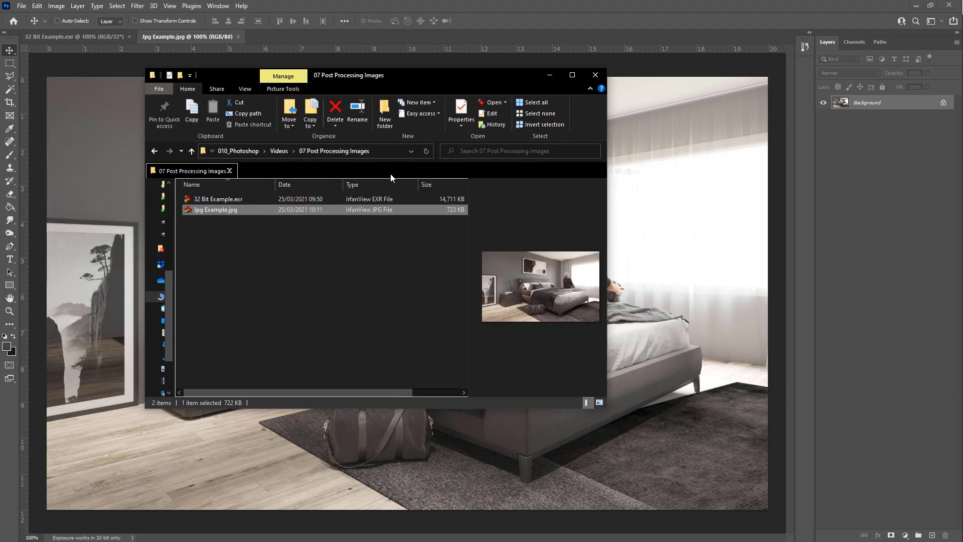
left_click(451, 200)
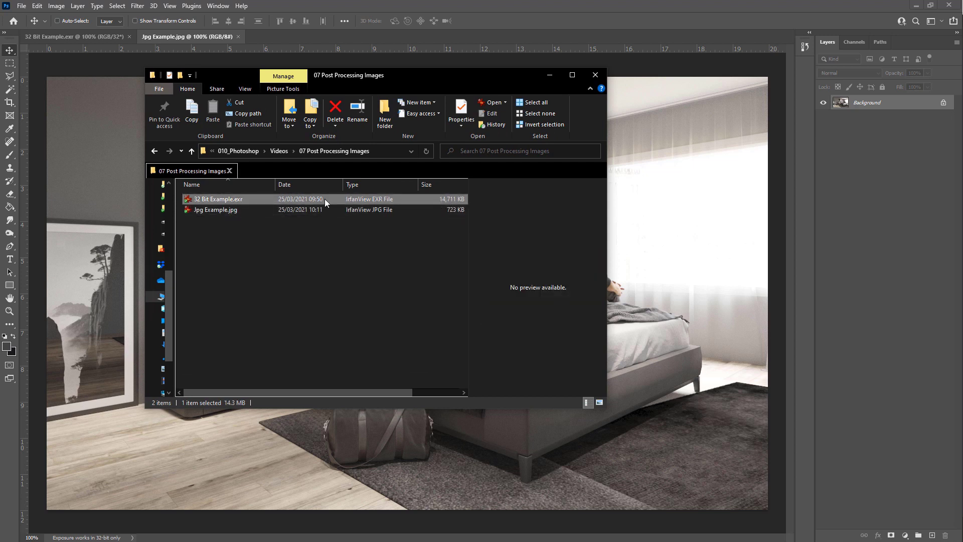
left_click(549, 74)
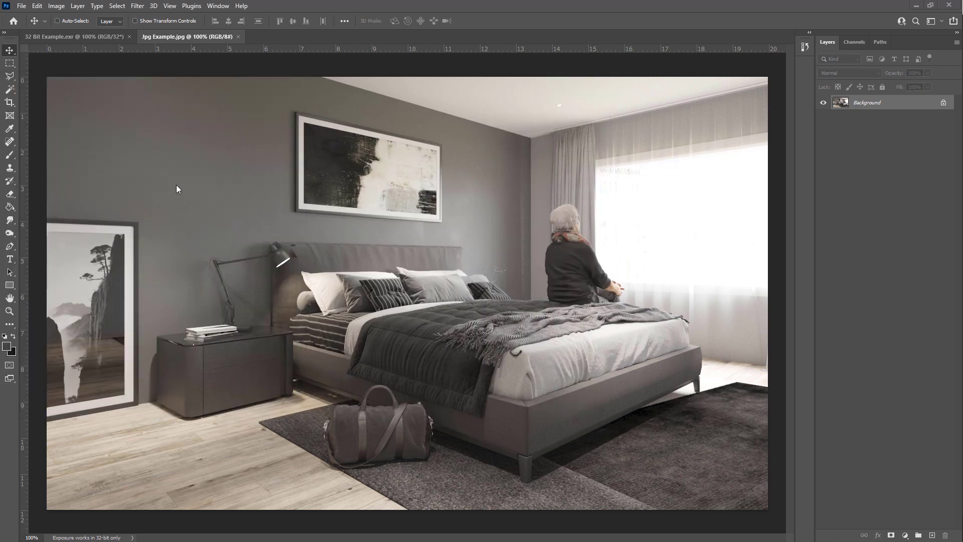
Step: Show the 32-bit Exposure status readout on the EXR and slide it brighter, then return to the JPG
left_click(84, 37)
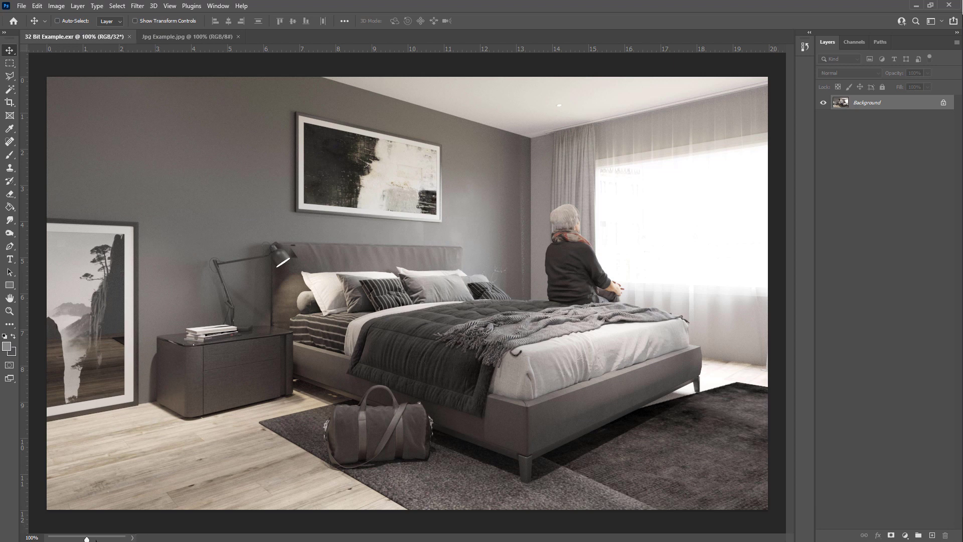
left_click(134, 537)
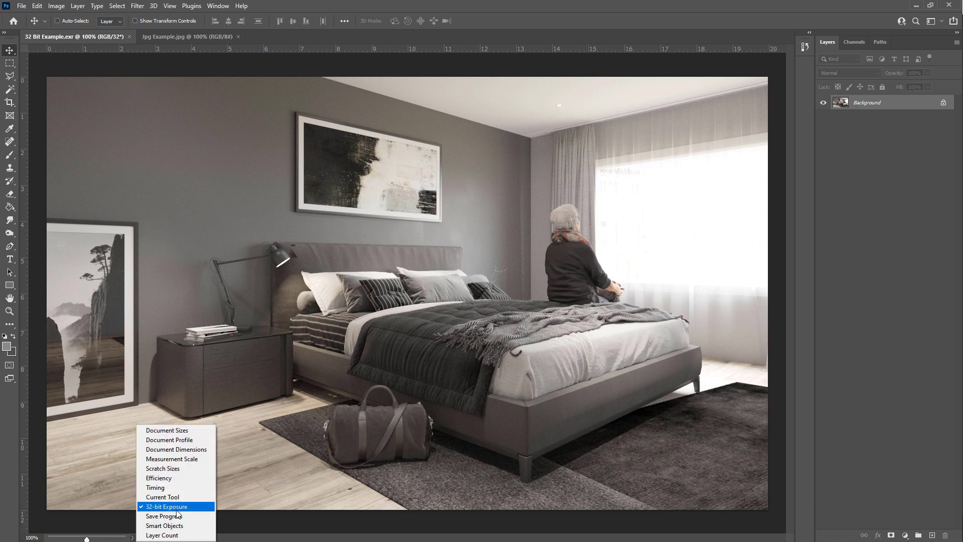
left_click(150, 507)
left_click_drag(86, 538, 88, 538)
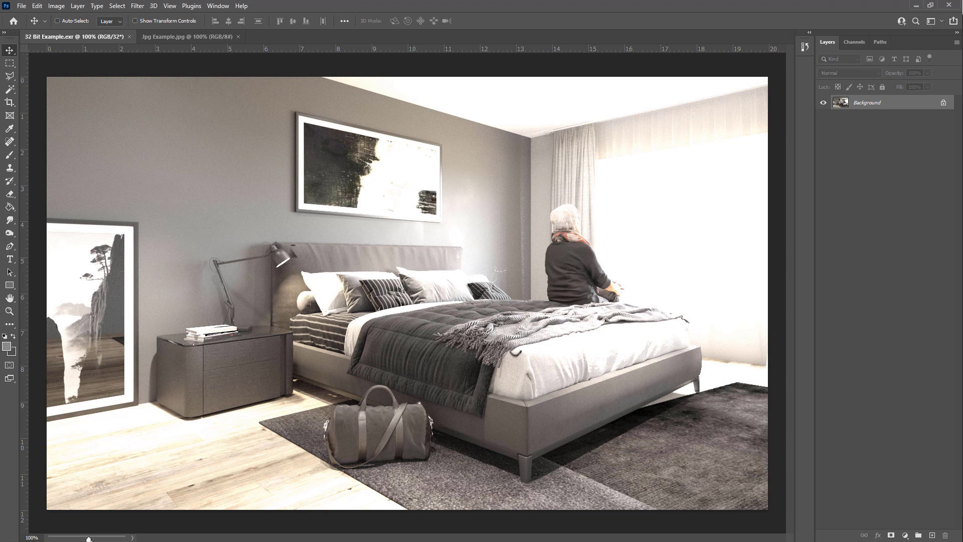
left_click_drag(89, 537, 94, 538)
left_click(197, 36)
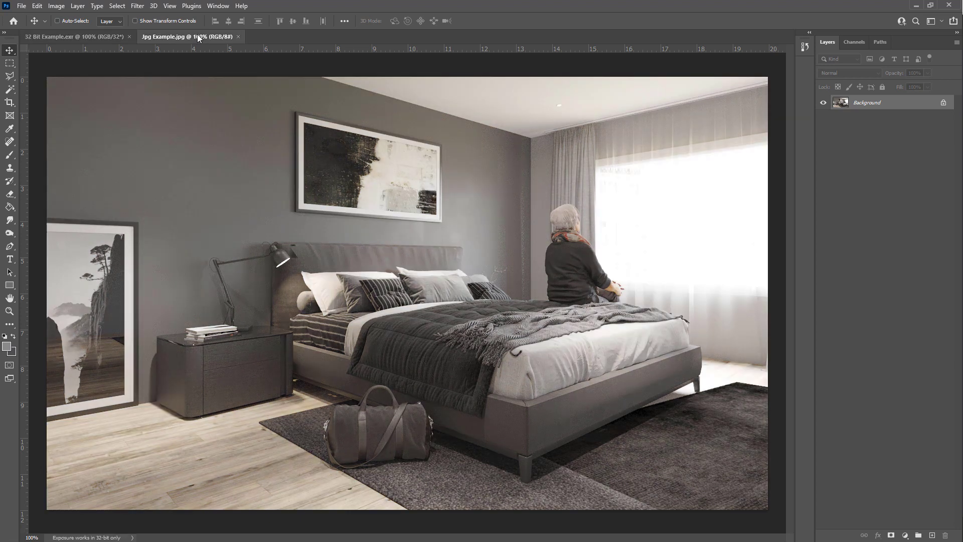
Step: Add an Exposure adjustment layer to the JPG at about -3.11
left_click(905, 535)
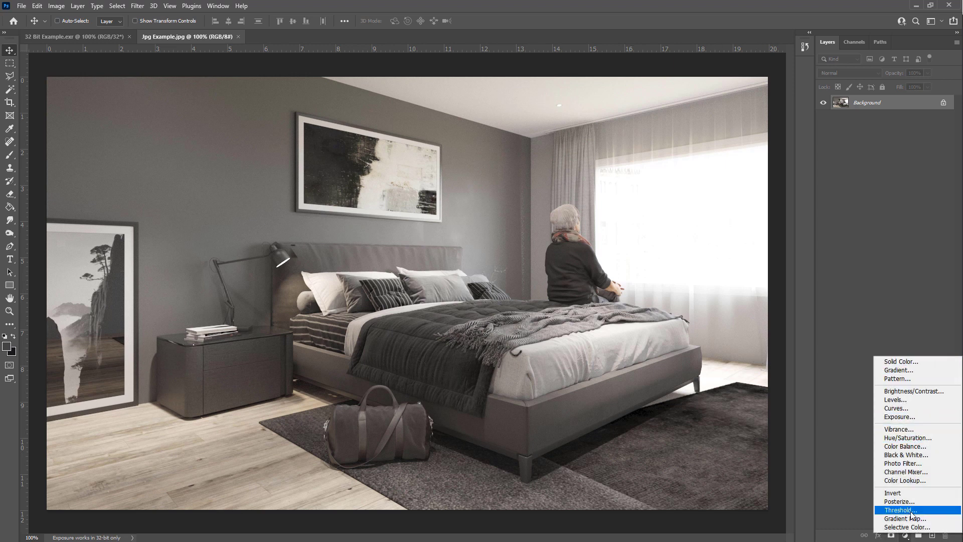
left_click(920, 416)
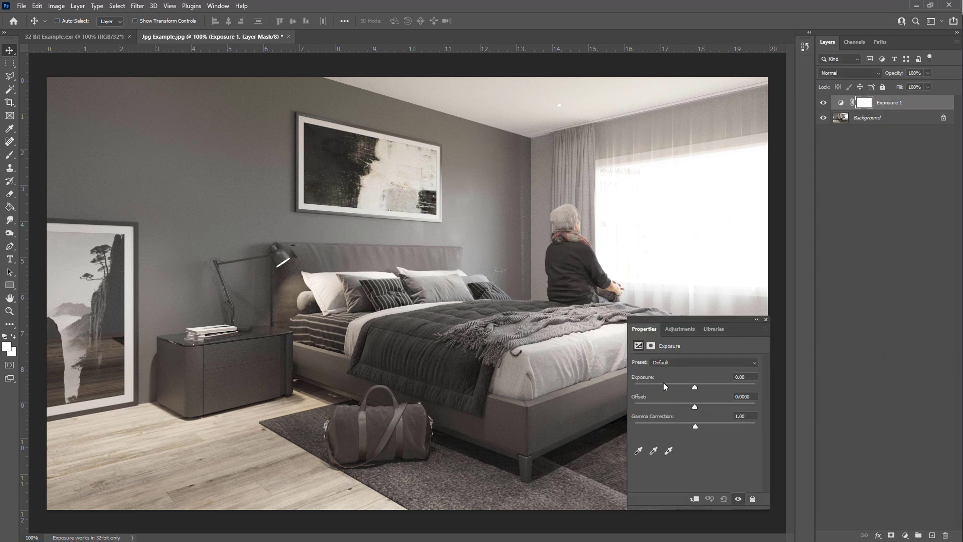
left_click_drag(663, 384, 666, 385)
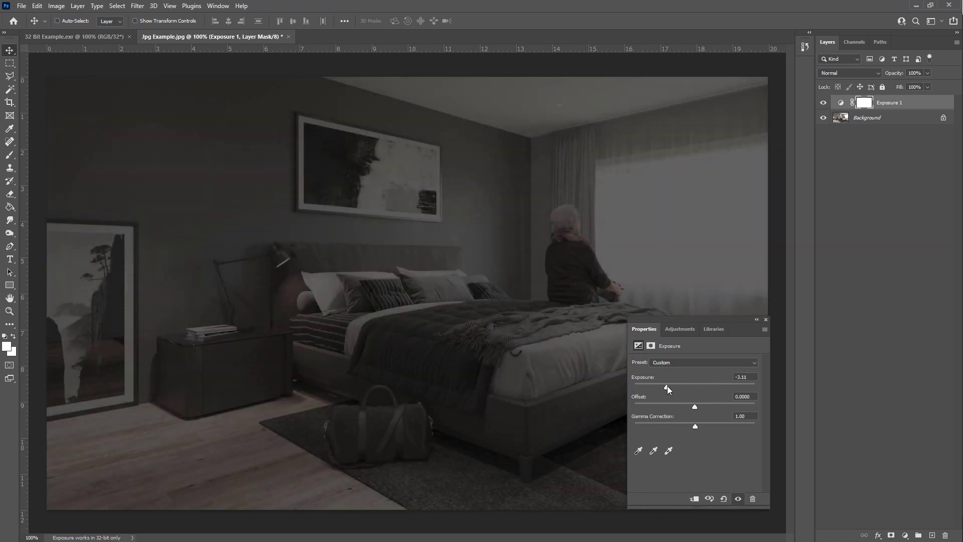
left_click(765, 320)
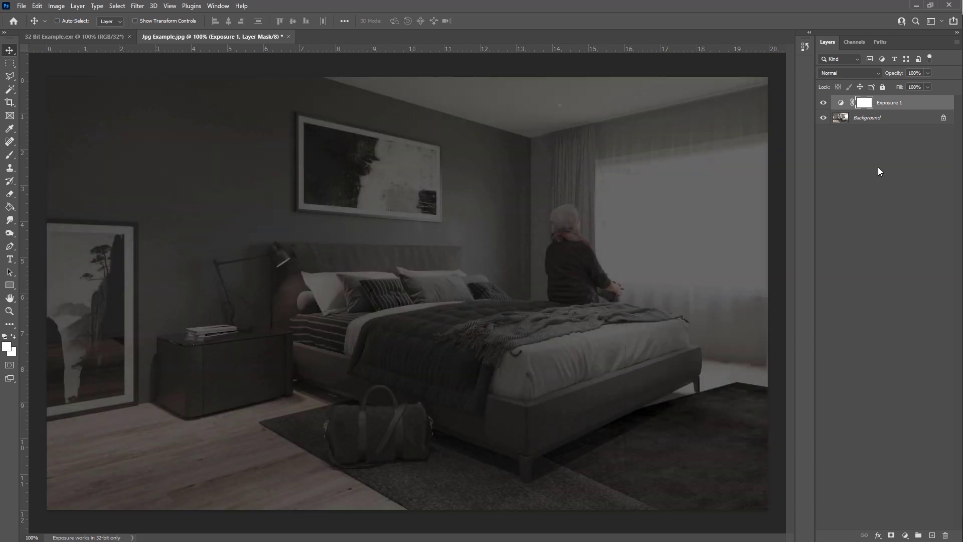
Step: Add an Exposure adjustment layer to the EXR at about -2.67, comparing it with the JPG
left_click(107, 35)
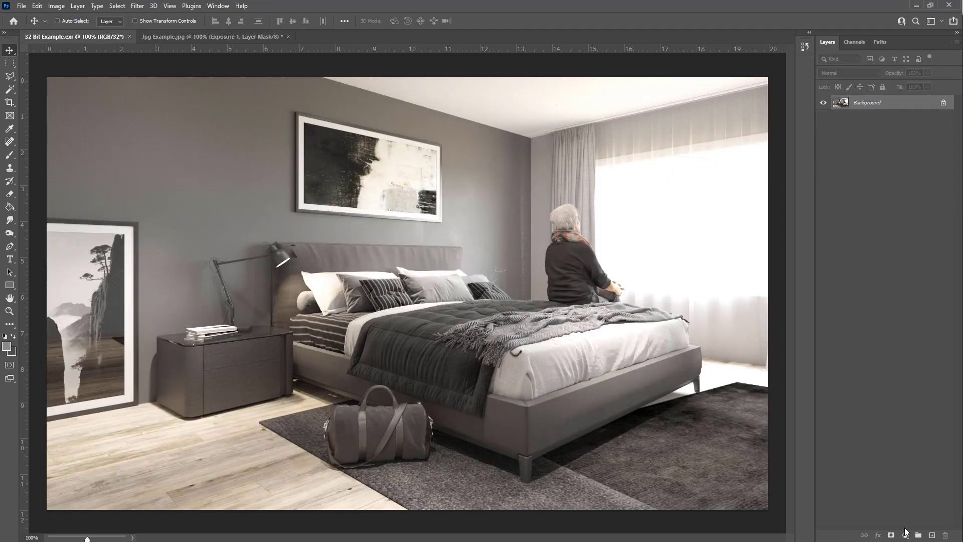
left_click(905, 533)
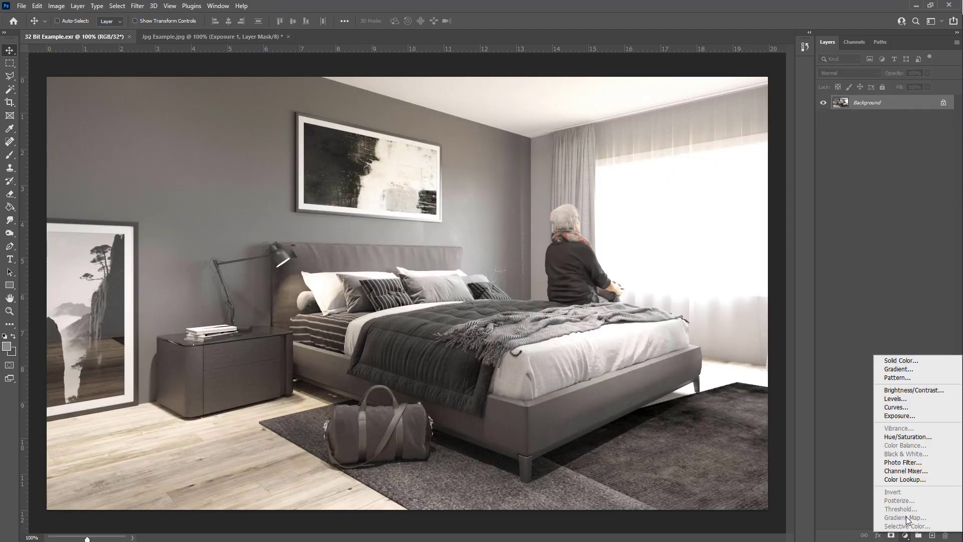
left_click(910, 417)
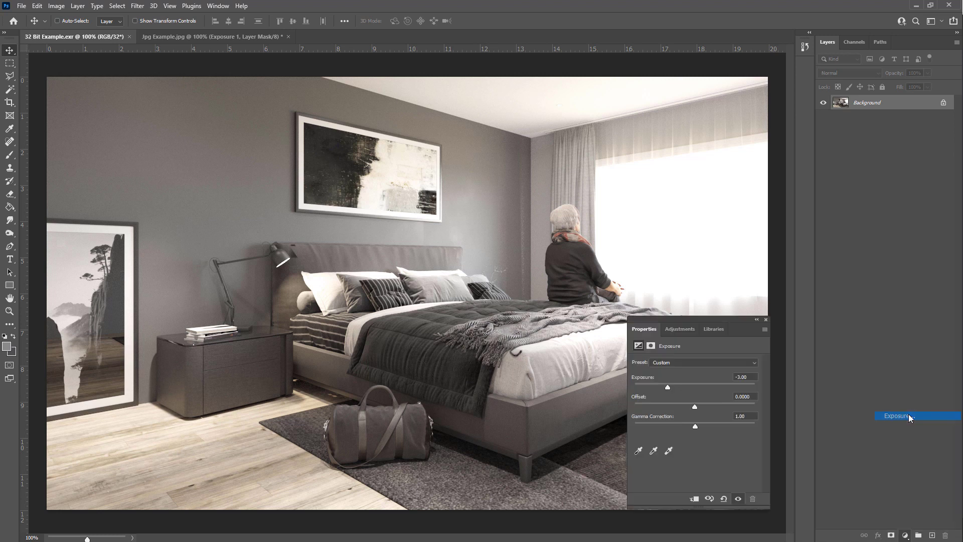
left_click(671, 384)
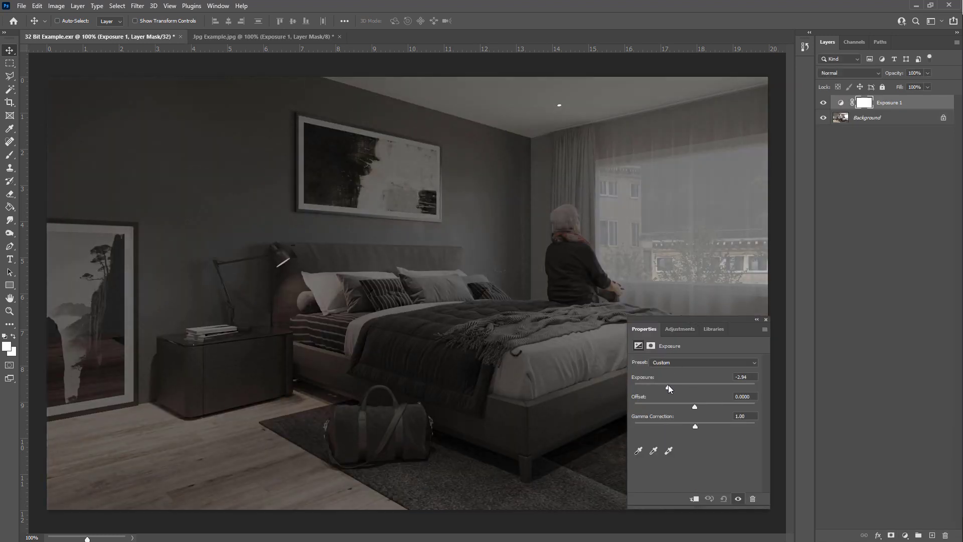
left_click(301, 39)
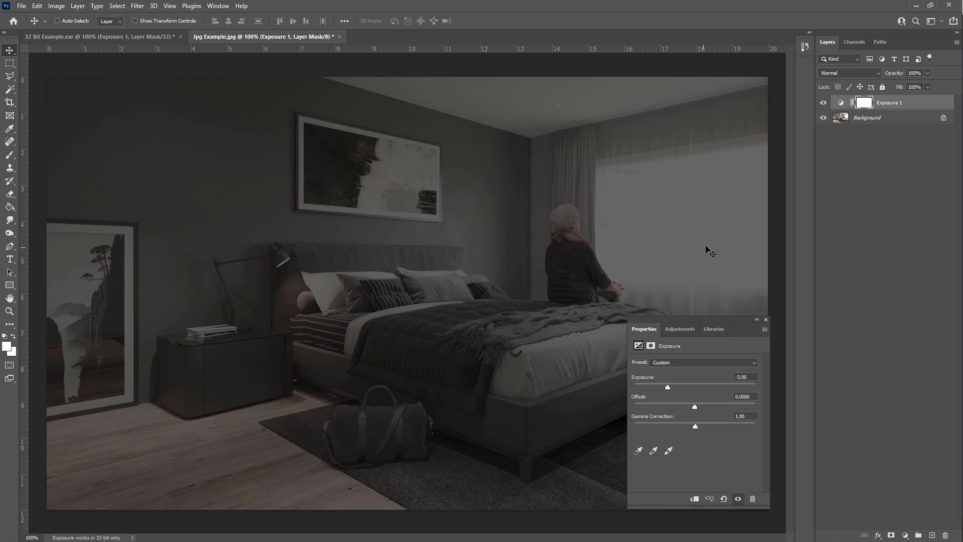
left_click(716, 473)
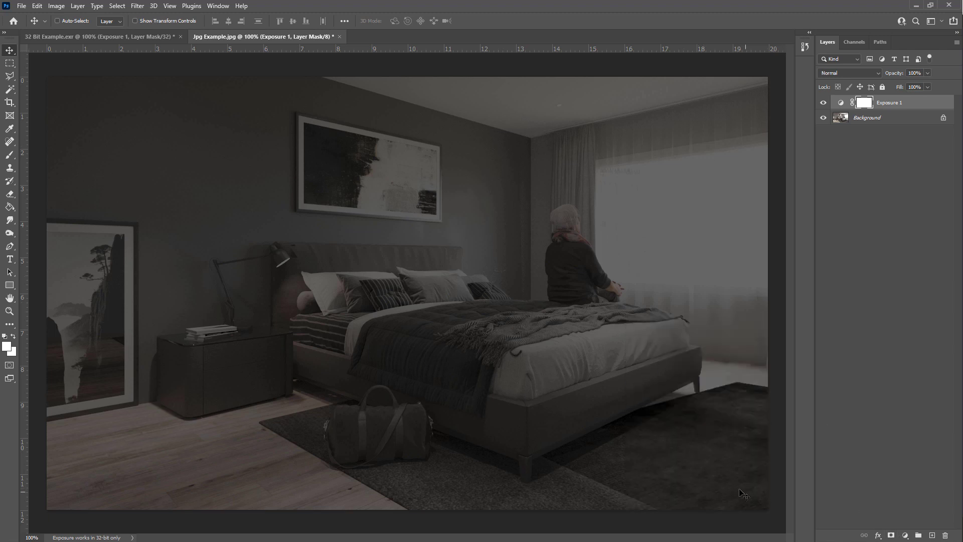
Step: Add a Levels adjustment layer to the JPG and toggle Levels 1 and Exposure 1 visibility to compare
left_click(905, 534)
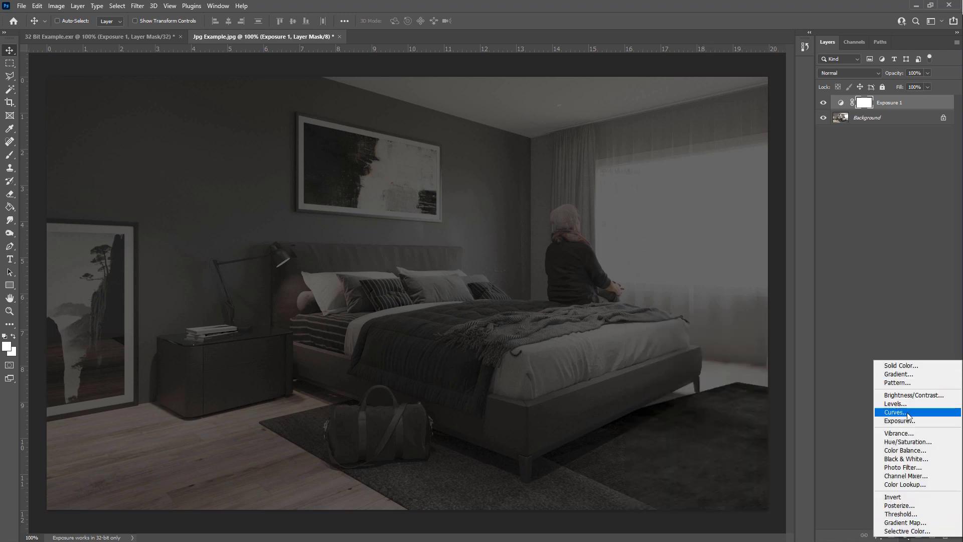
left_click(908, 406)
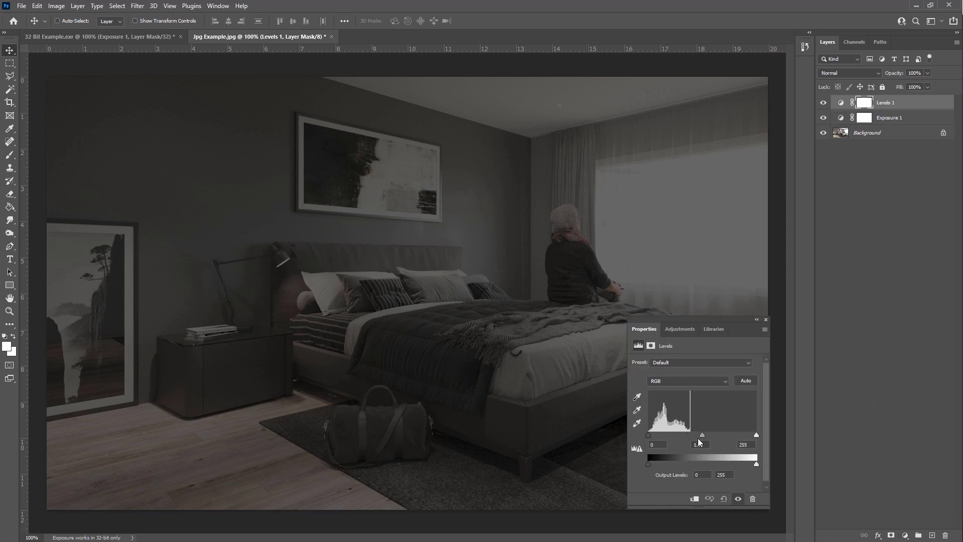
left_click(823, 103)
left_click(823, 104)
left_click(824, 117)
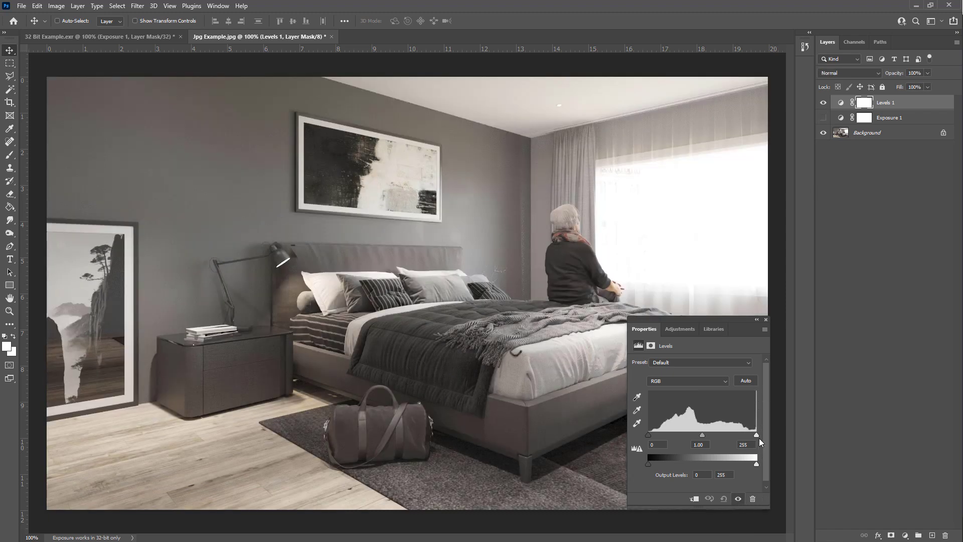
left_click(823, 117)
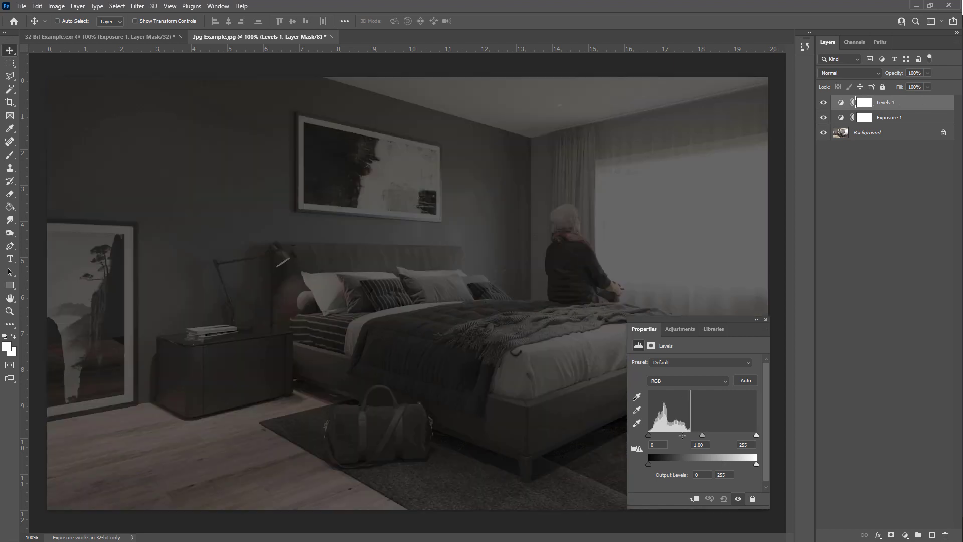
Step: Add a Levels adjustment layer to the 32 Bit Example EXR
left_click(100, 37)
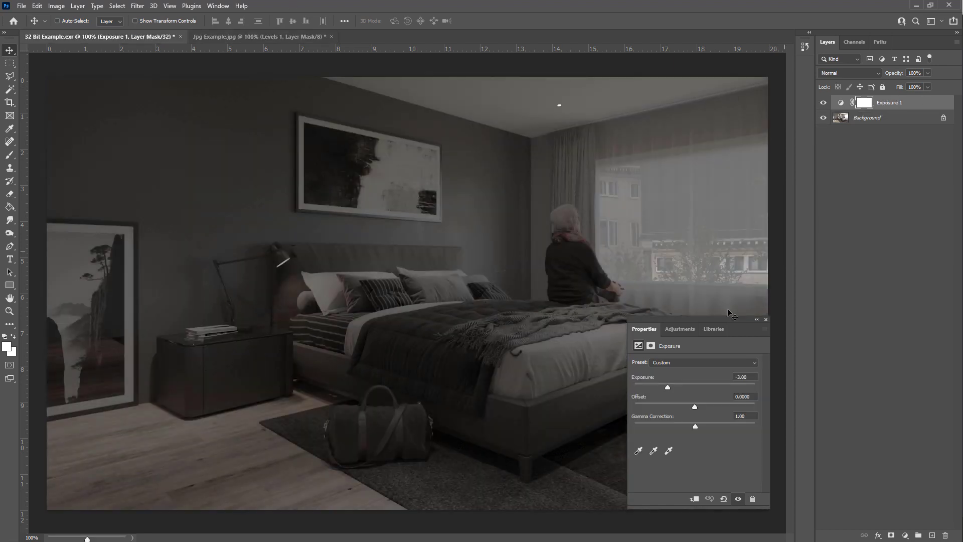
left_click(904, 535)
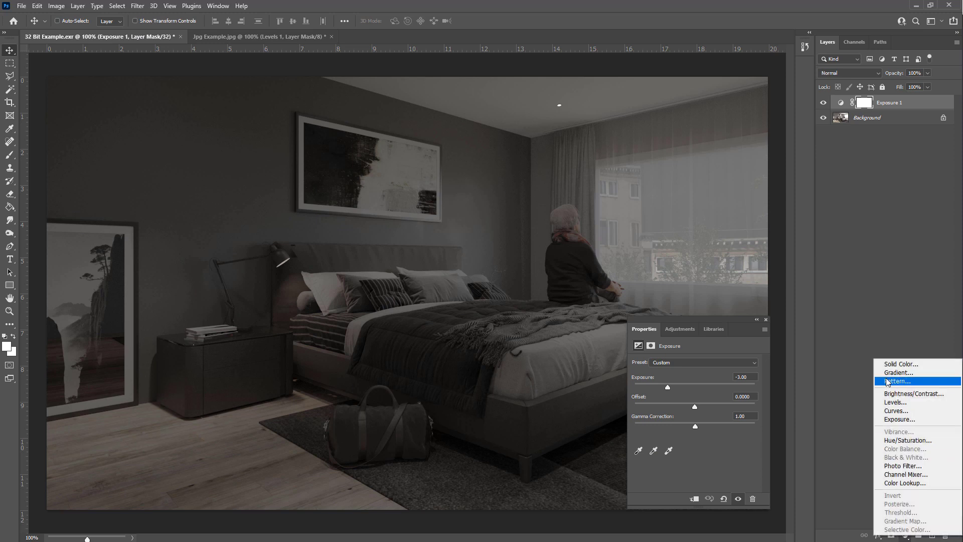
left_click(898, 402)
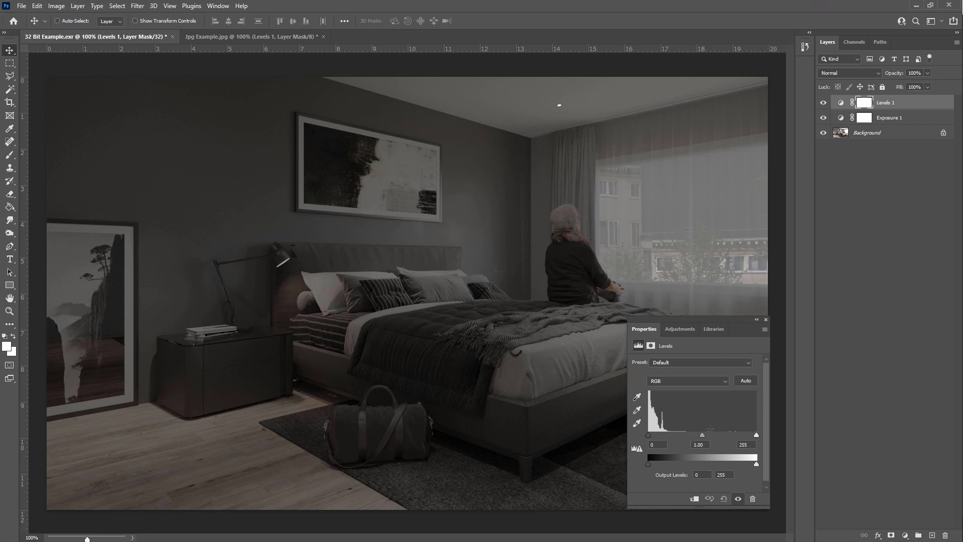
Step: Lower the Levels white input to 66 on the EXR and 104 on the JPG
left_click_drag(754, 437, 676, 437)
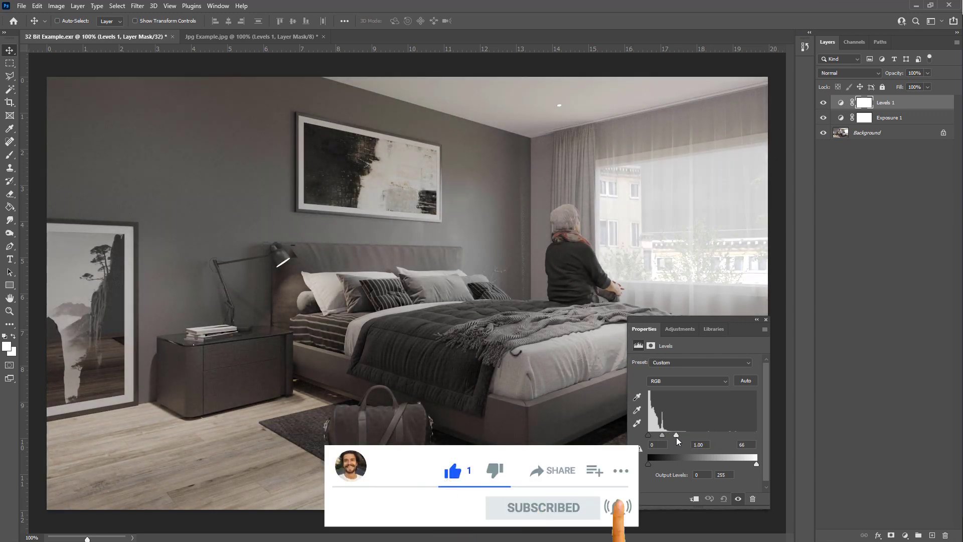
left_click(293, 39)
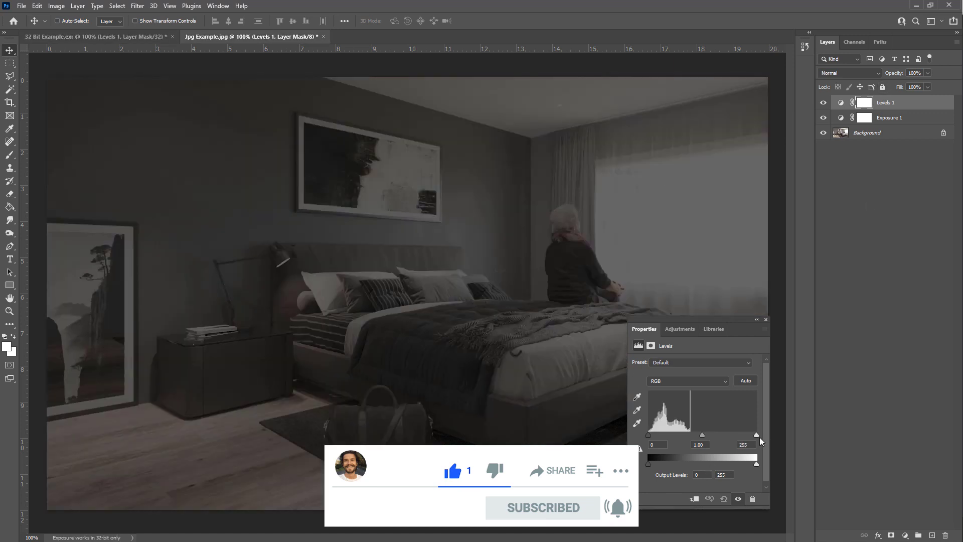
left_click_drag(758, 435, 694, 438)
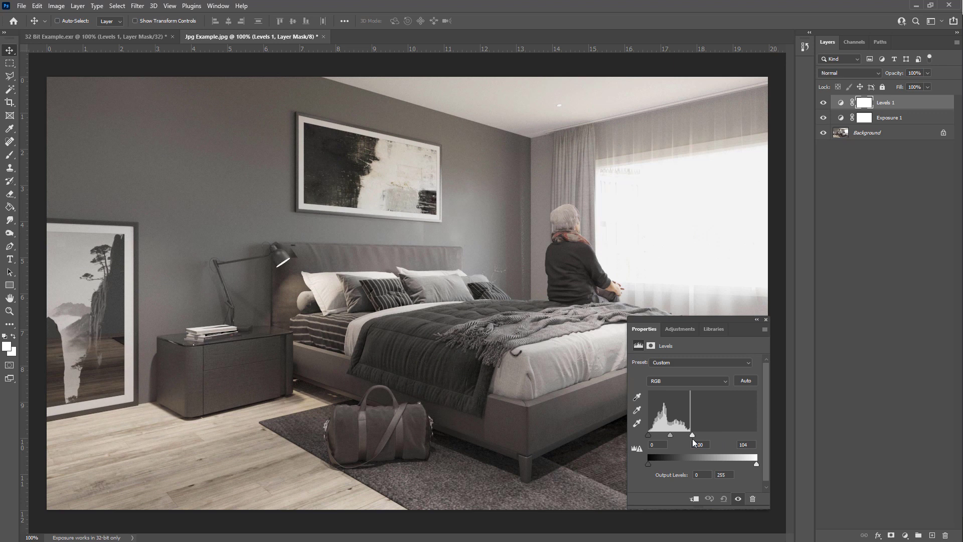
left_click(149, 39)
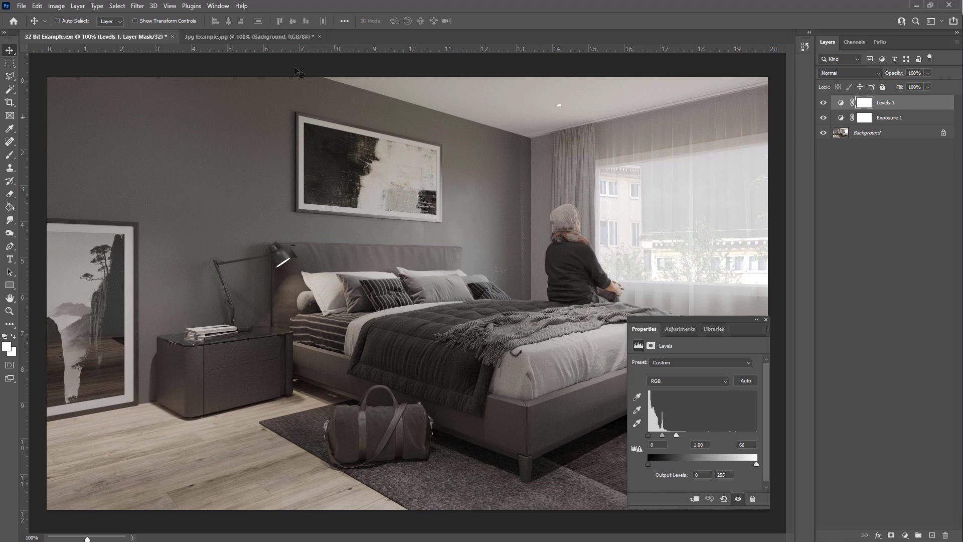
Step: Duplicate the EXR's Background layer with Ctrl+J, browsing Image > Adjustments without choosing anything
left_click(878, 133)
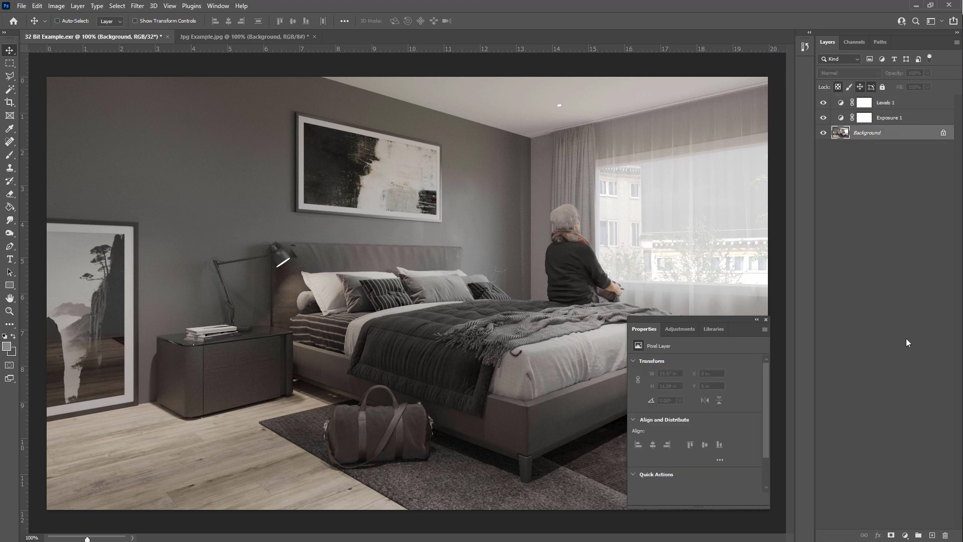
key("ctrl+j")
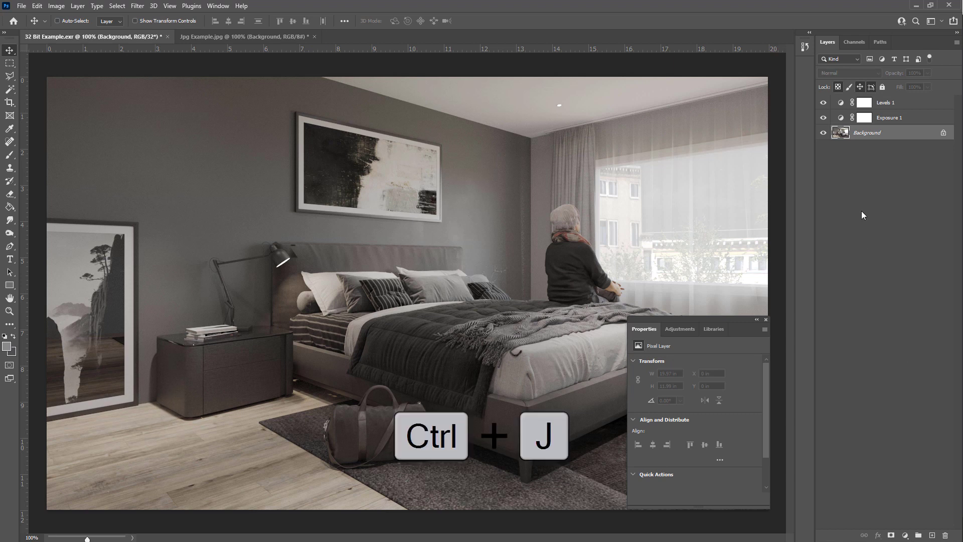
left_click(56, 5)
mouse_move(75, 33)
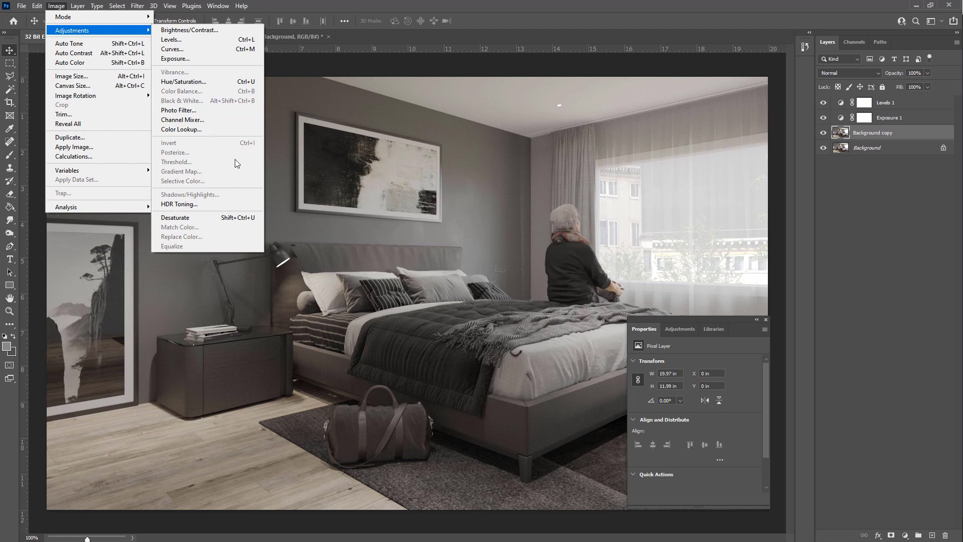
mouse_move(56, 5)
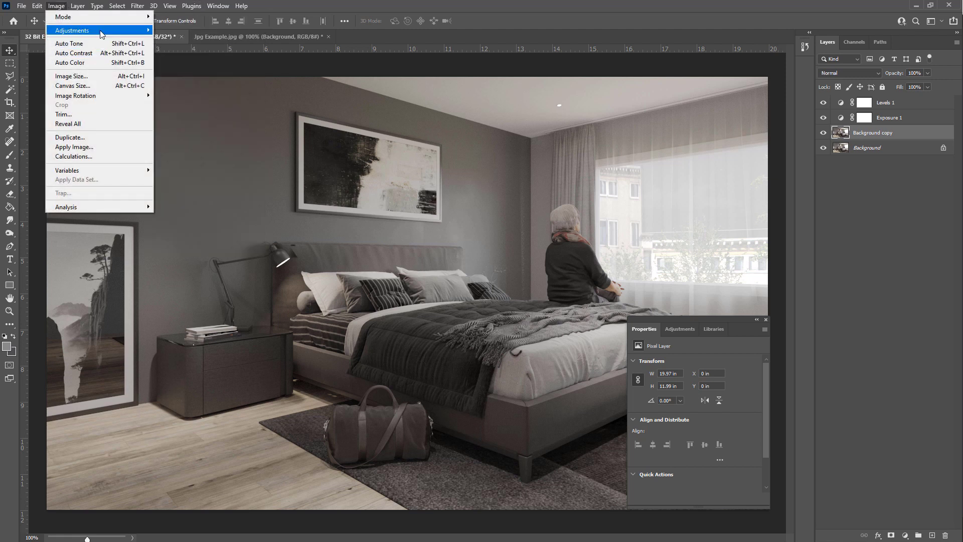
left_click(256, 5)
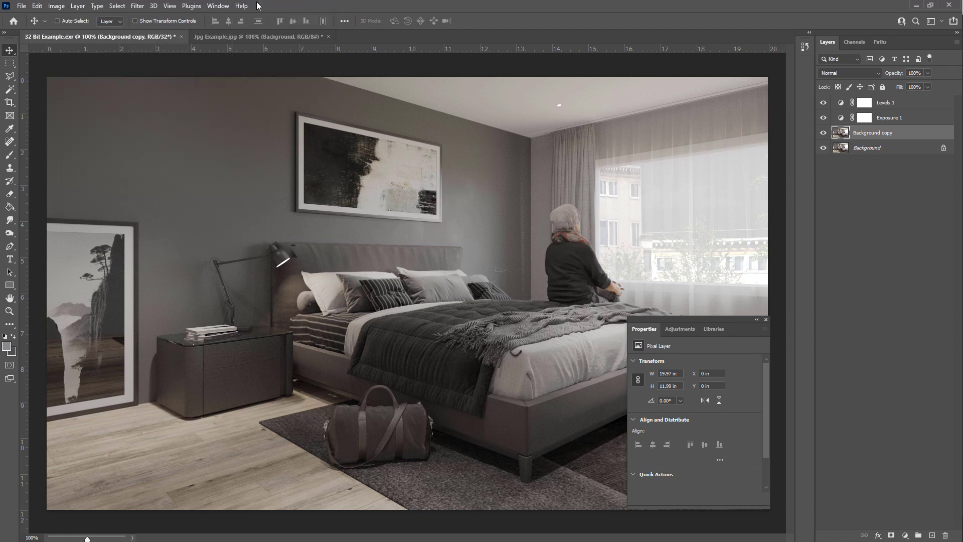
Step: Duplicate the JPG's Background layer with Ctrl+J, leaving Image > Adjustments unused
left_click(265, 37)
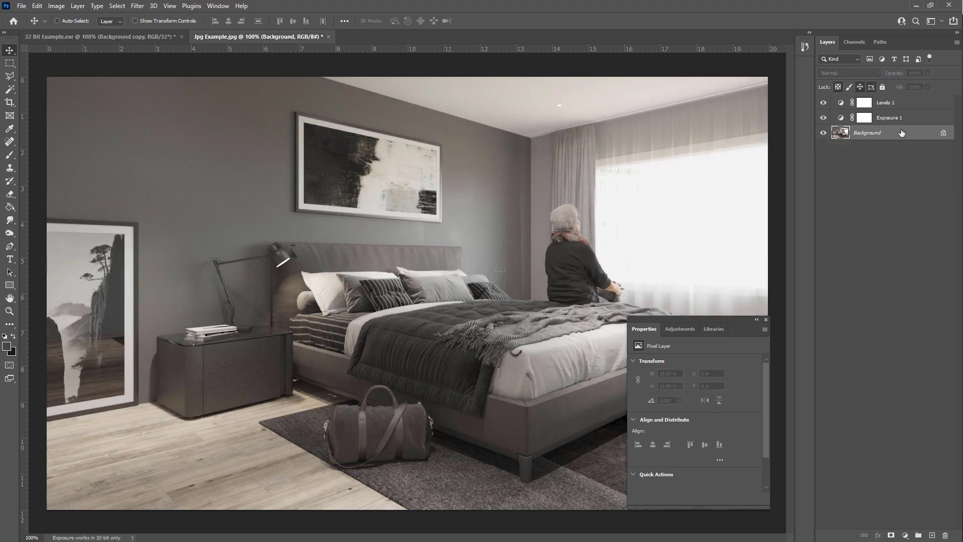
key("ctrl+j")
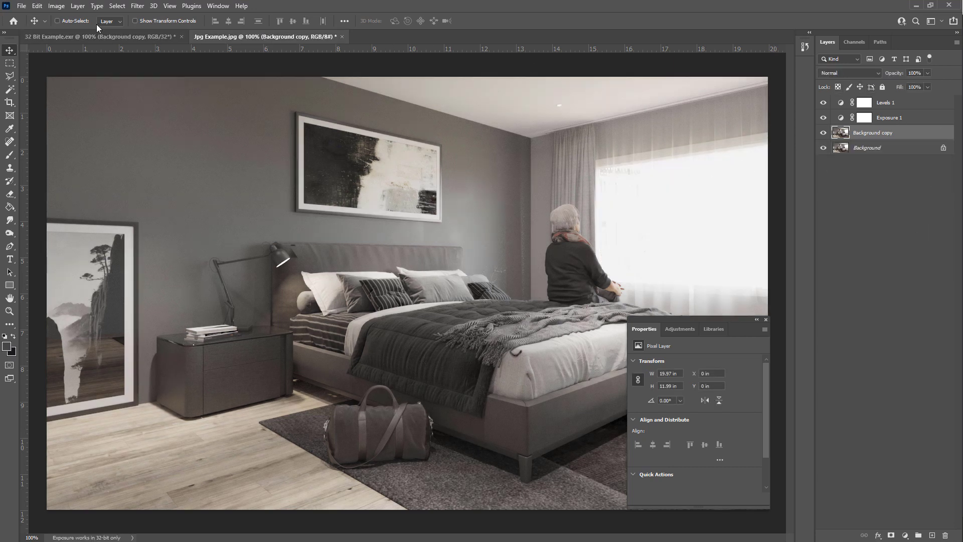
left_click(56, 5)
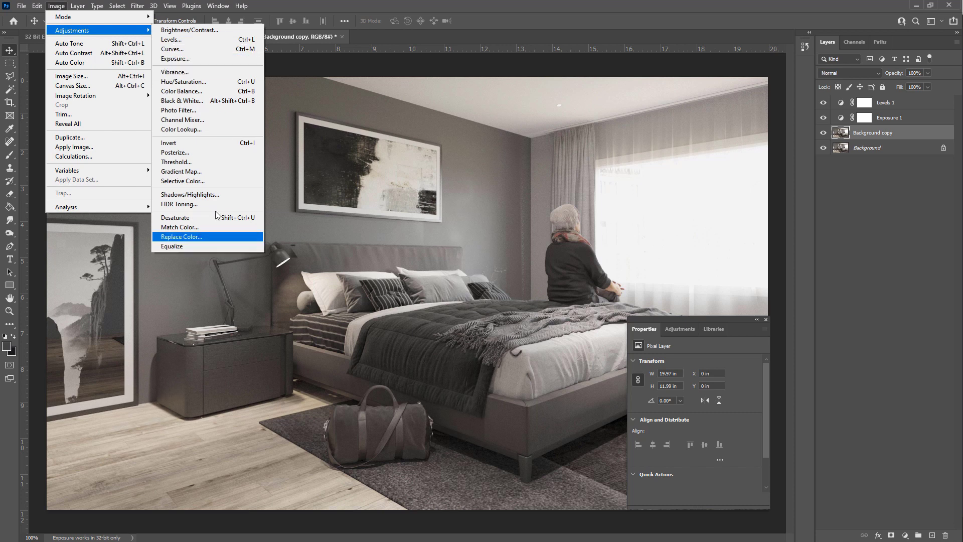
left_click(371, 4)
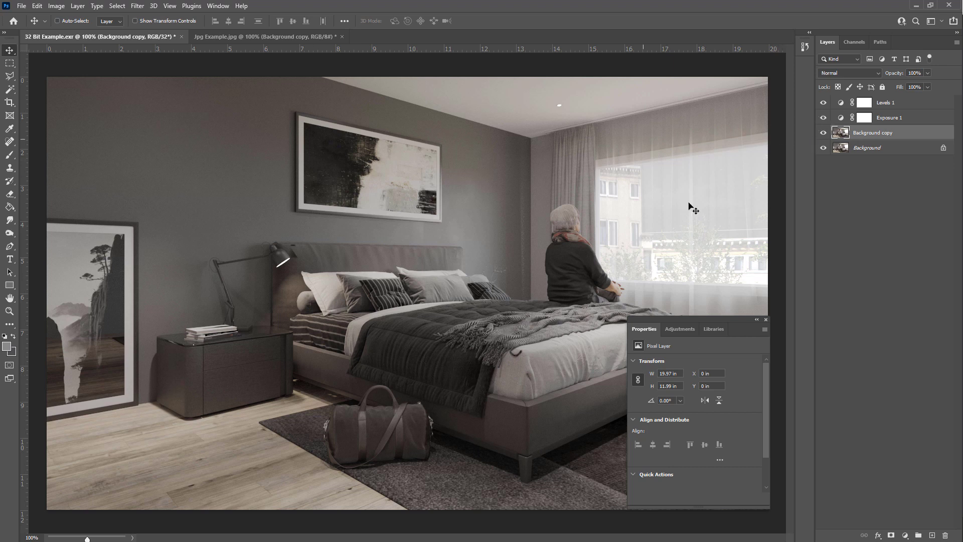
Step: Open Image > Mode on the EXR to view its 8, 16 and 32 Bits/Channel options
left_click(57, 6)
mouse_move(66, 17)
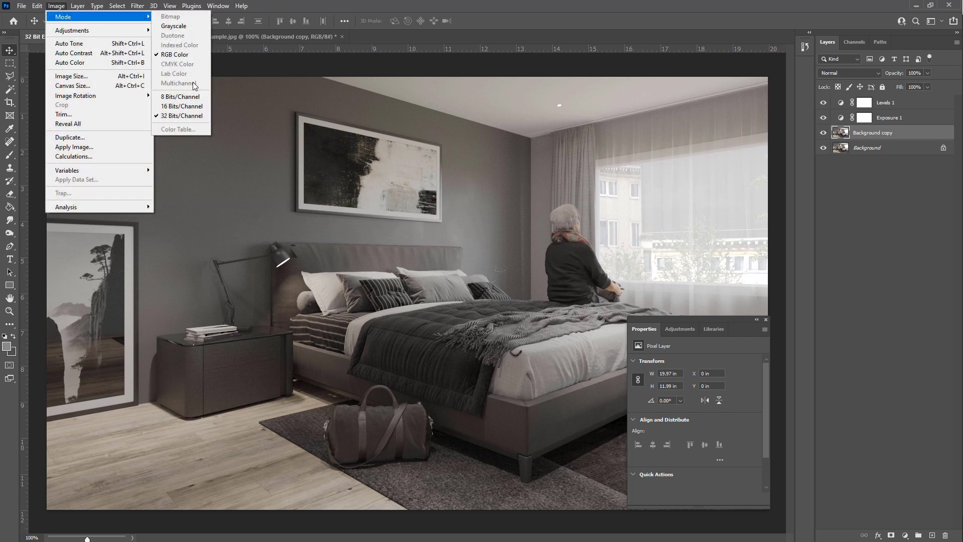